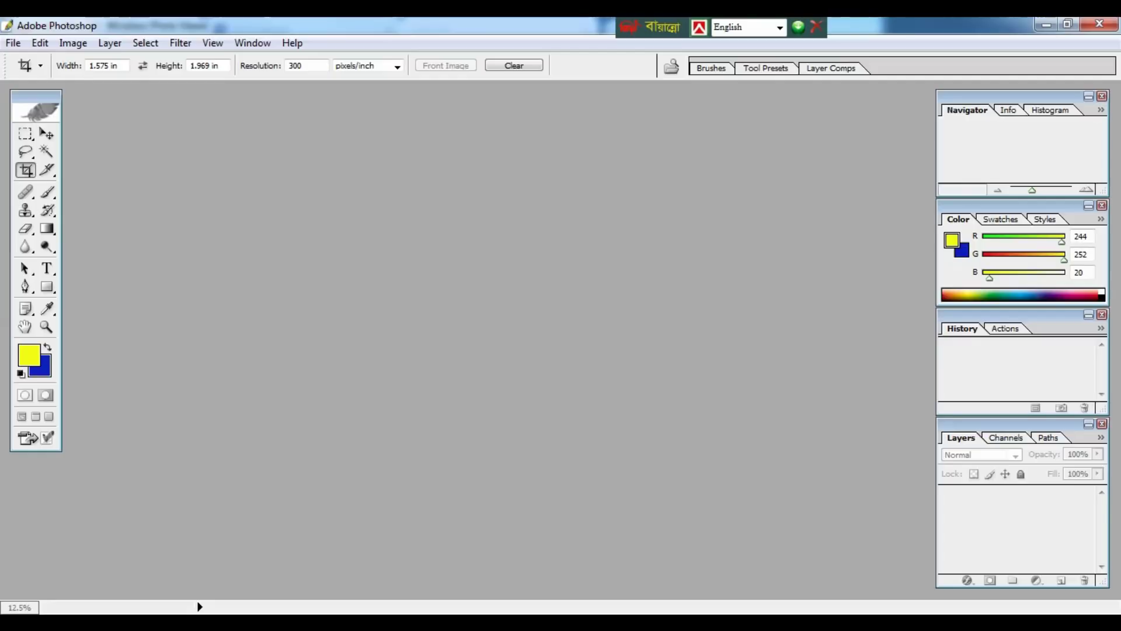
Switch from Photoshop to the hooded man's portrait in Windows Photo Viewer
{"action": "key", "text": "alt+Tab"}
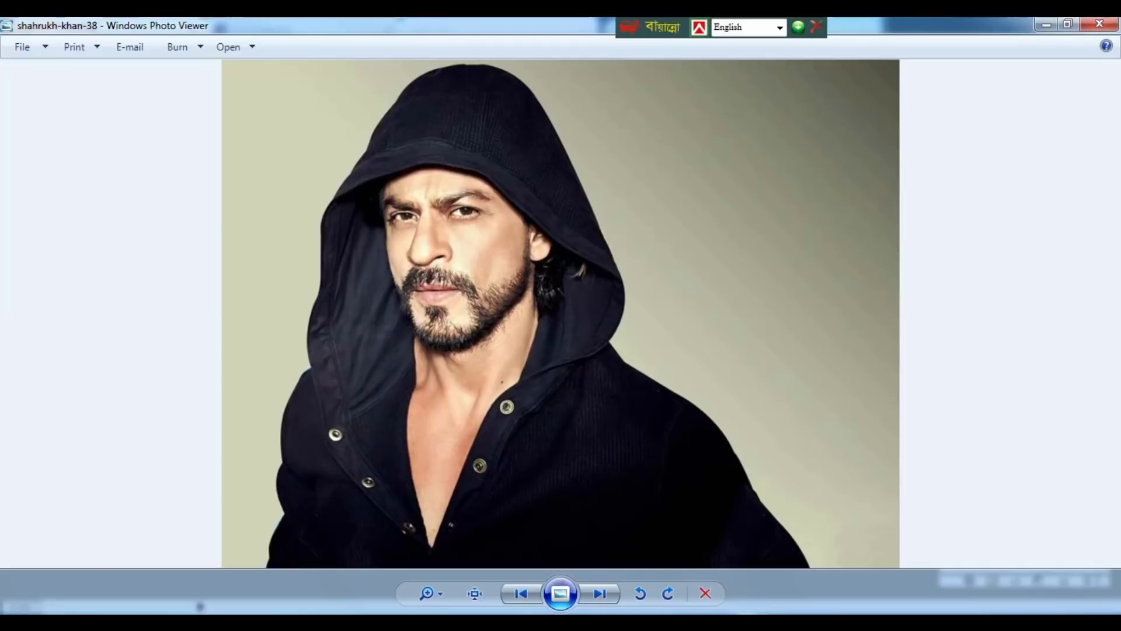
Advance to the photo of two young men, then switch to Chrome's new tab
{"action": "key", "text": "Right"}
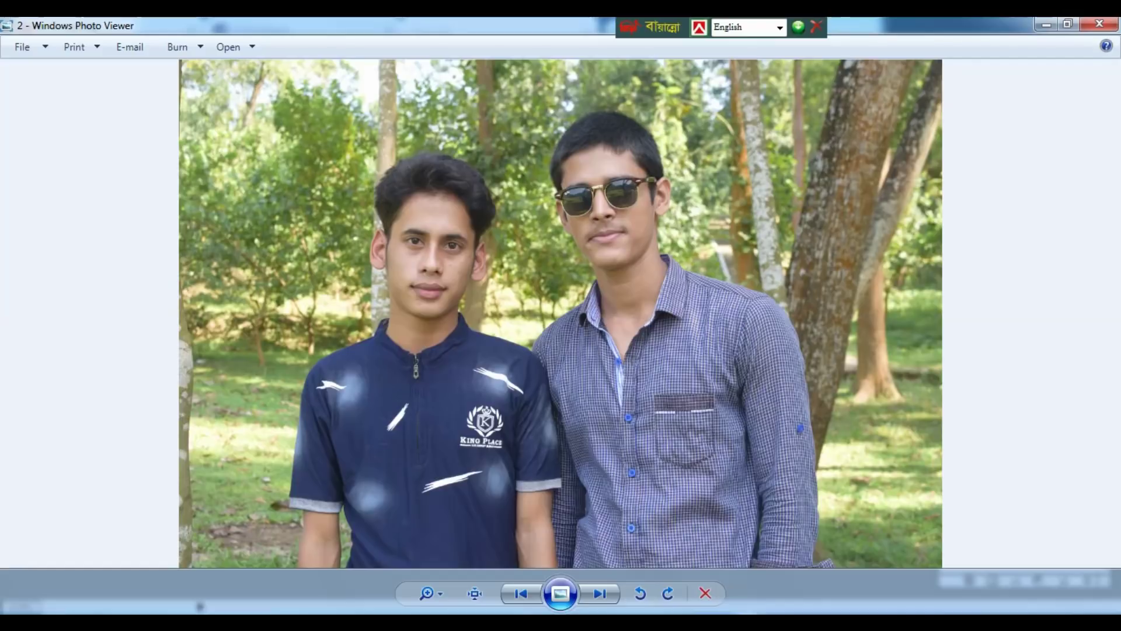
{"action": "key", "text": "alt+Tab"}
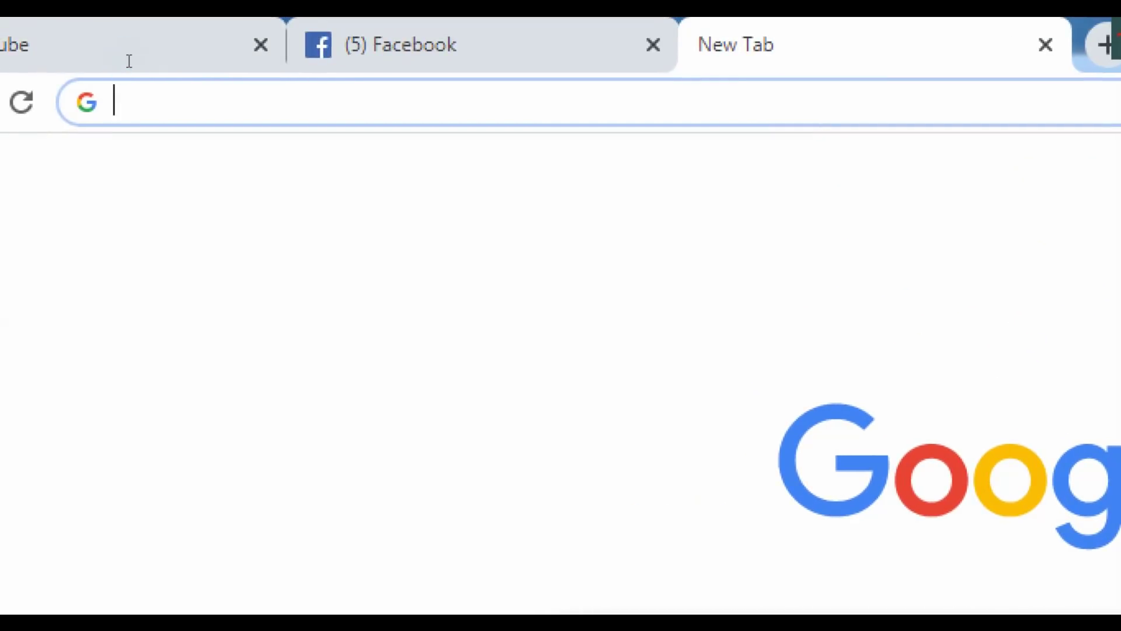
Go to the remove.bg website using the address bar's autocomplete suggestion
{"action": "type", "text": "remove.bg"}
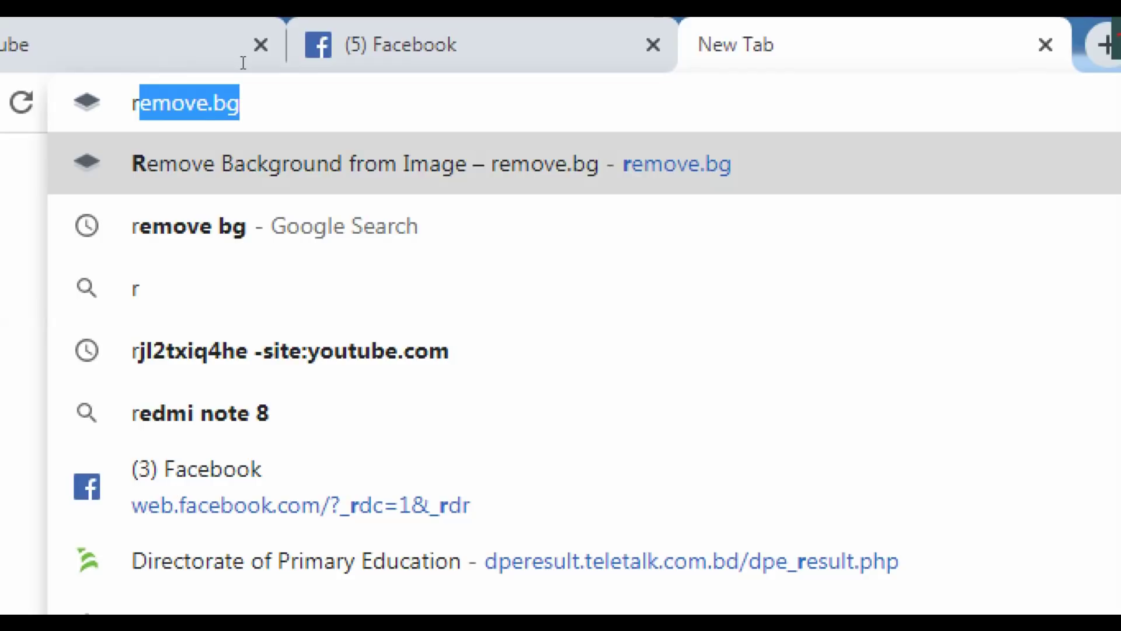
{"action": "key", "text": "End"}
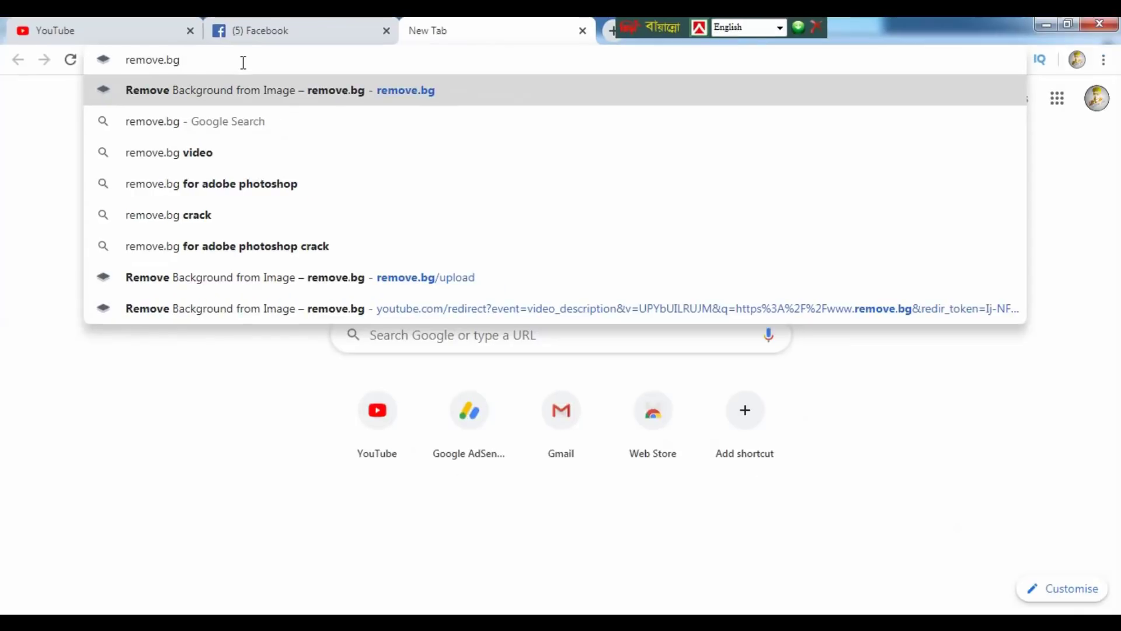
{"action": "key", "text": "Return"}
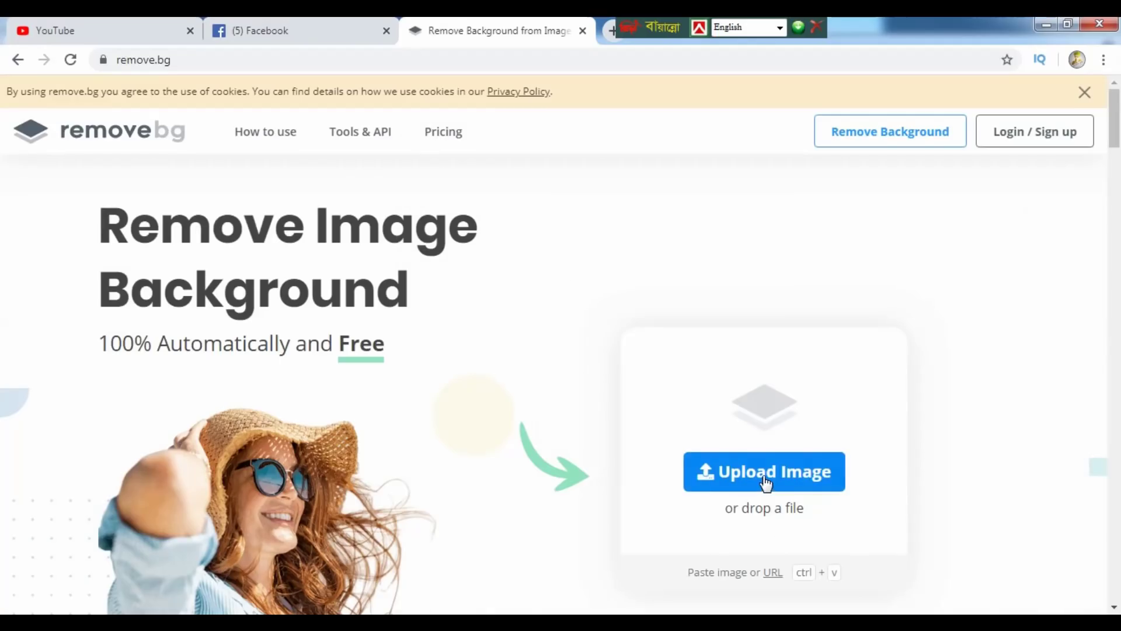
Upload the DSC_0018 photo to remove.bg to cut out the crouching man
{"action": "left_click", "coordinate": [765, 482]}
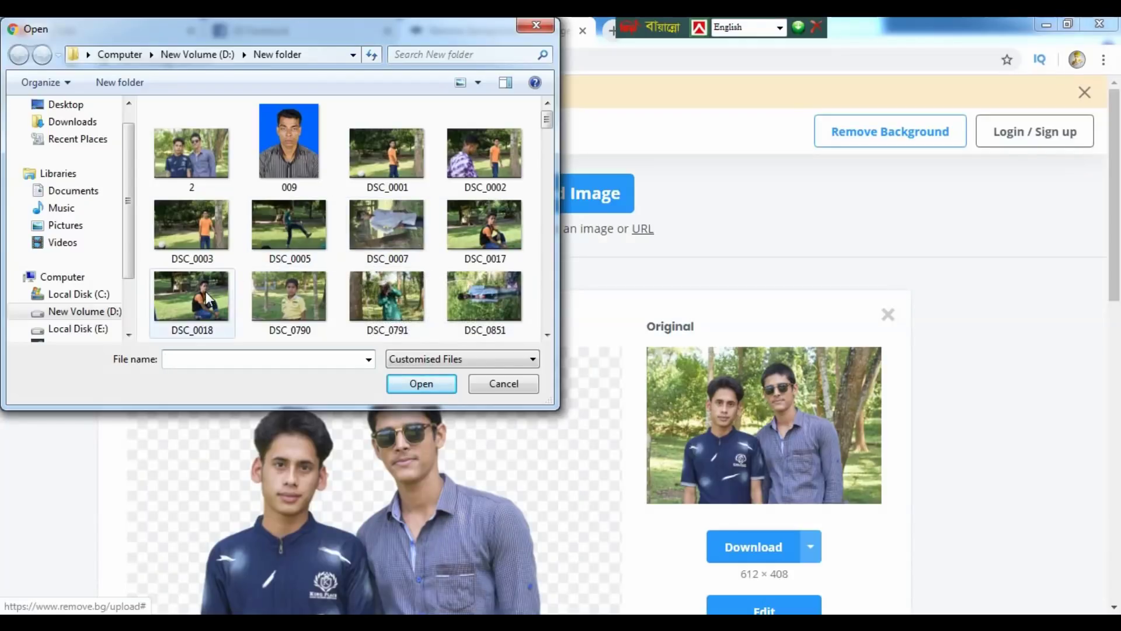
{"action": "left_click", "coordinate": [206, 292]}
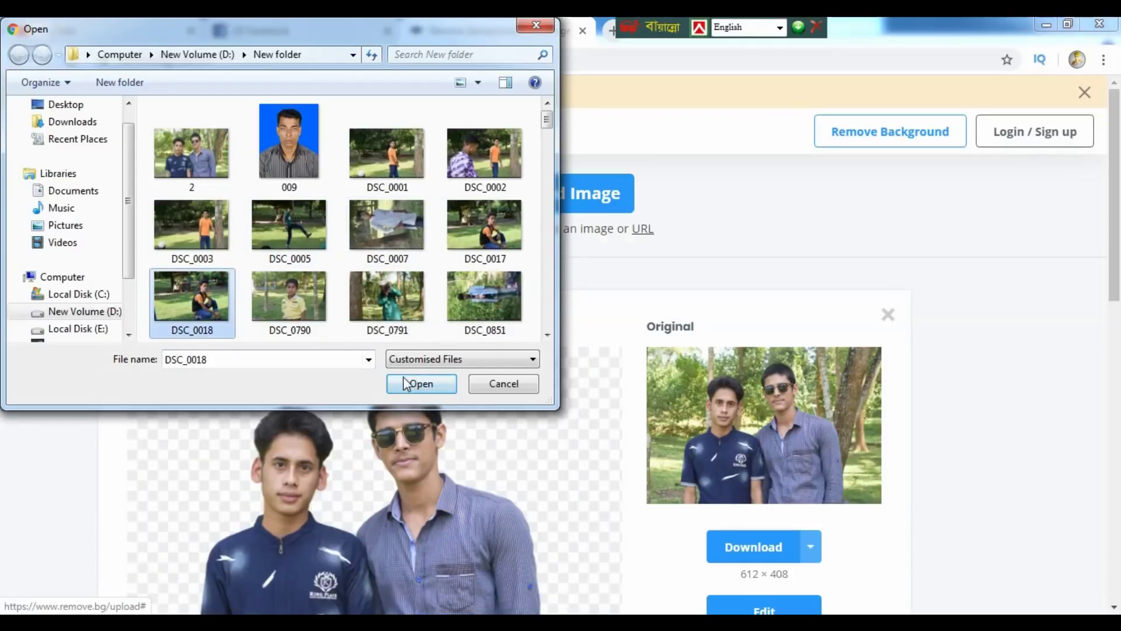
{"action": "left_click", "coordinate": [421, 384]}
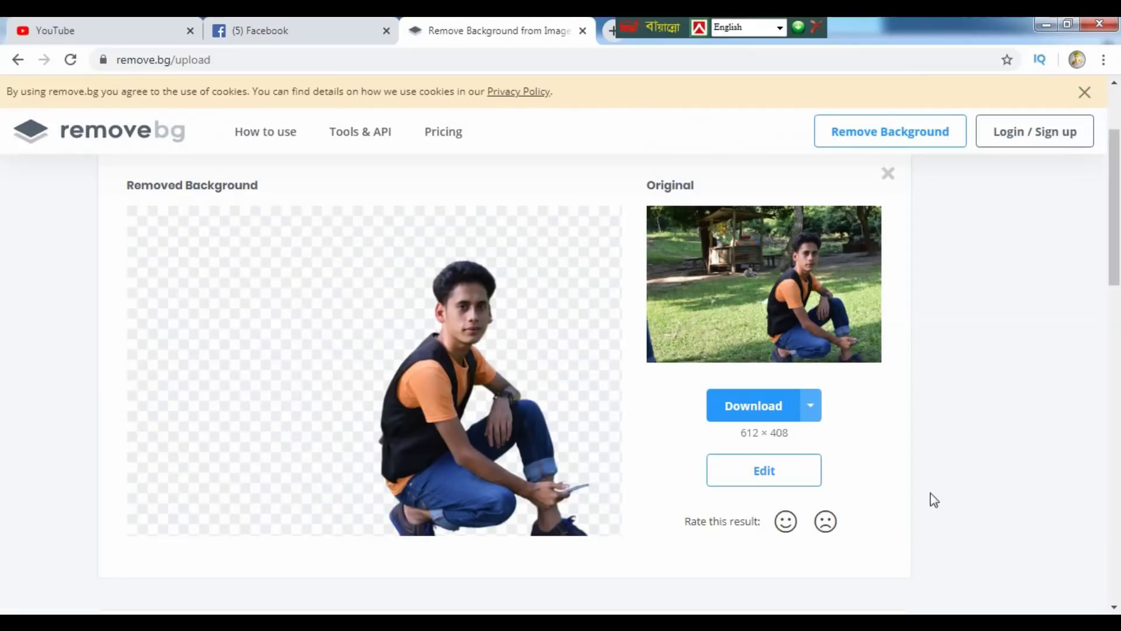
Open the cutout in the editor and browse the Photo background thumbnails
{"action": "left_click", "coordinate": [786, 478]}
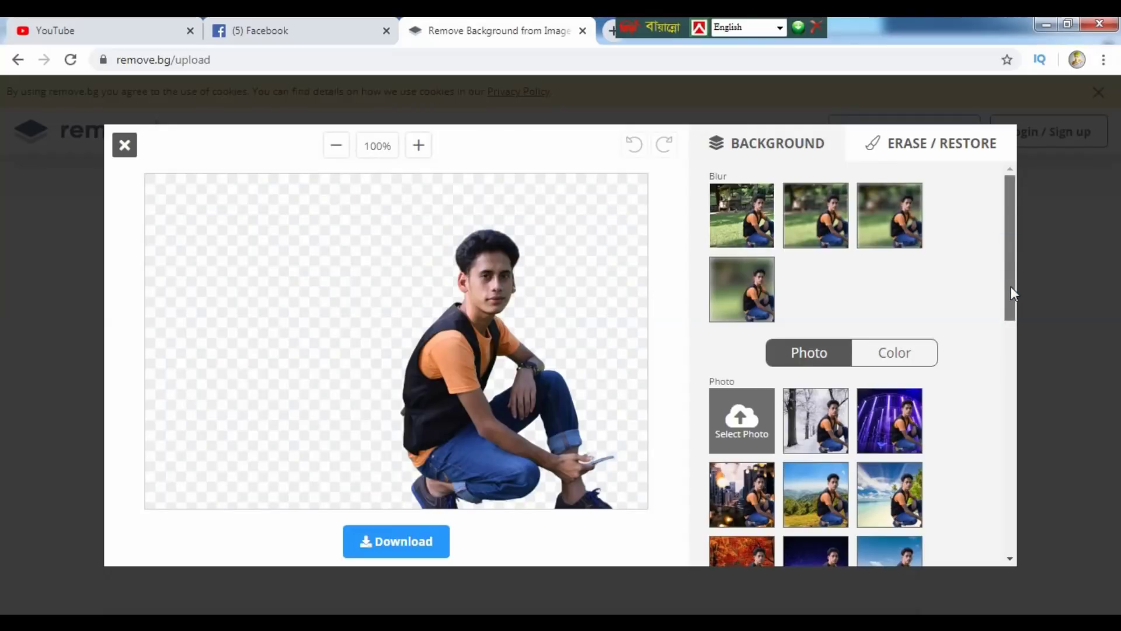
{"action": "scroll", "coordinate": [1010, 286], "scroll_direction": "down", "scroll_amount": 2}
{"action": "scroll", "coordinate": [1011, 303], "scroll_direction": "down", "scroll_amount": 2}
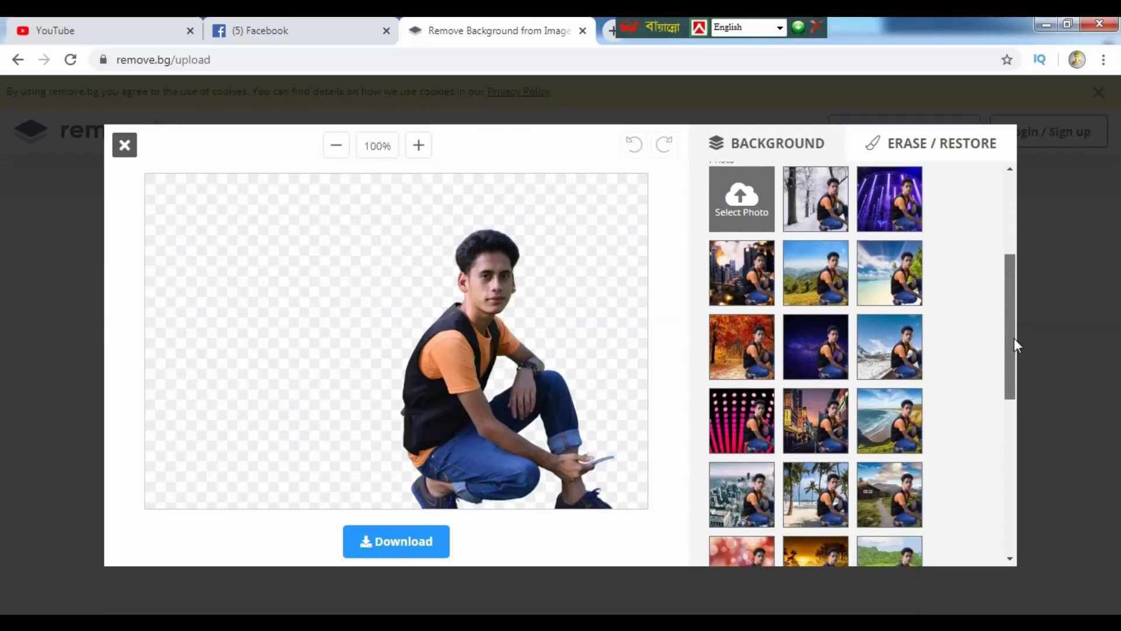
{"action": "left_click_drag", "start_coordinate": [1013, 338], "coordinate": [1020, 424]}
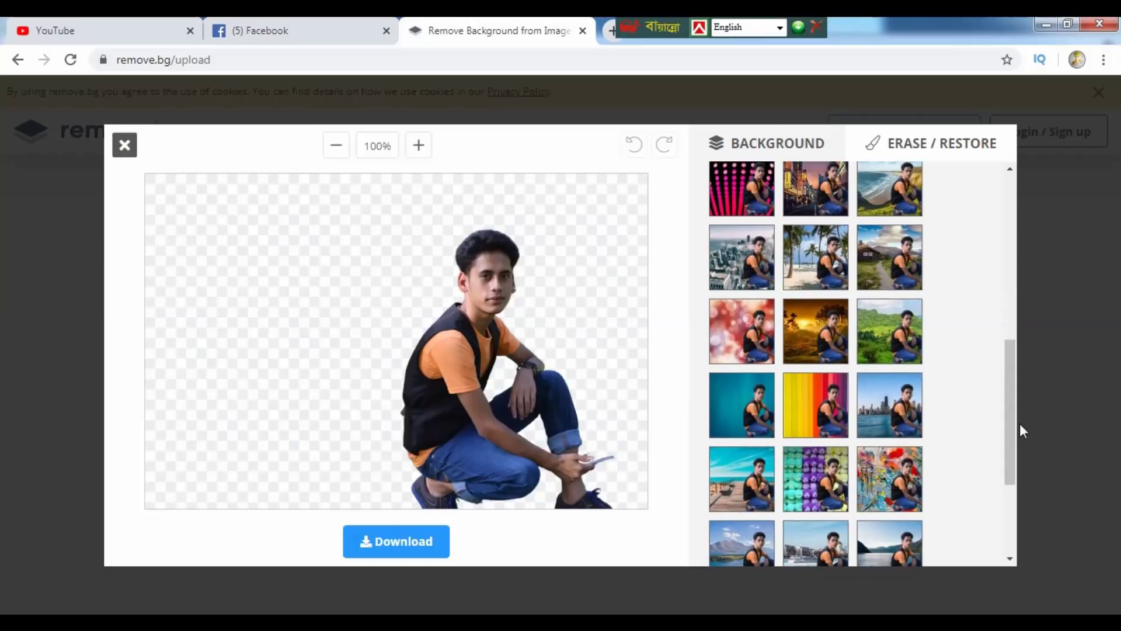
Preview the palm-beach background, then swap to the abstract paint-splash background
{"action": "left_click", "coordinate": [832, 281]}
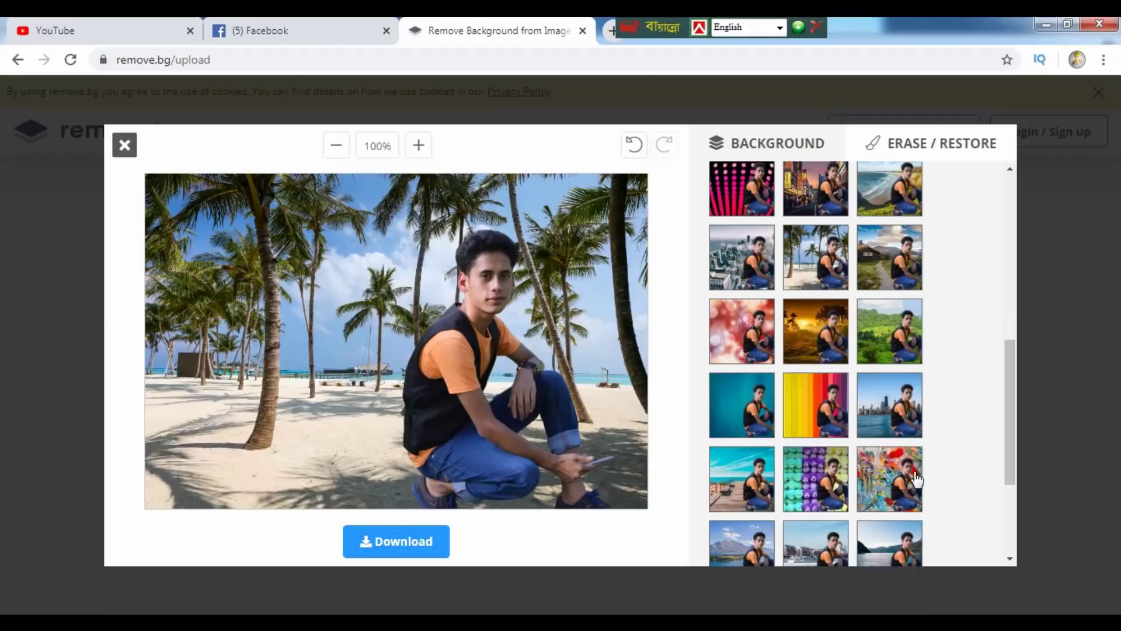
{"action": "left_click", "coordinate": [897, 480]}
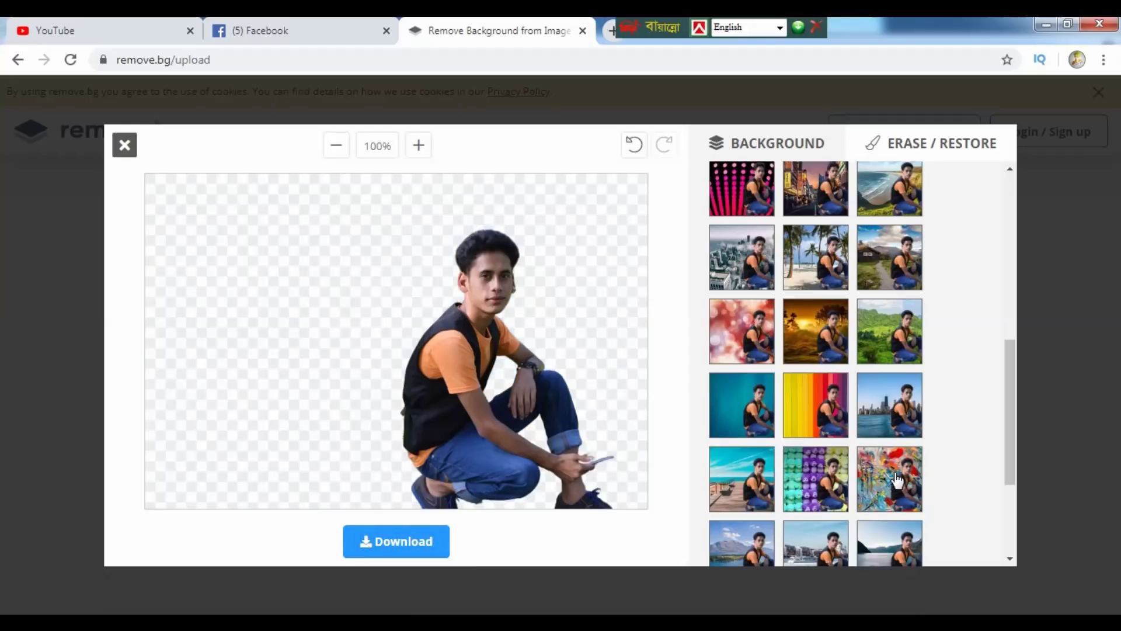